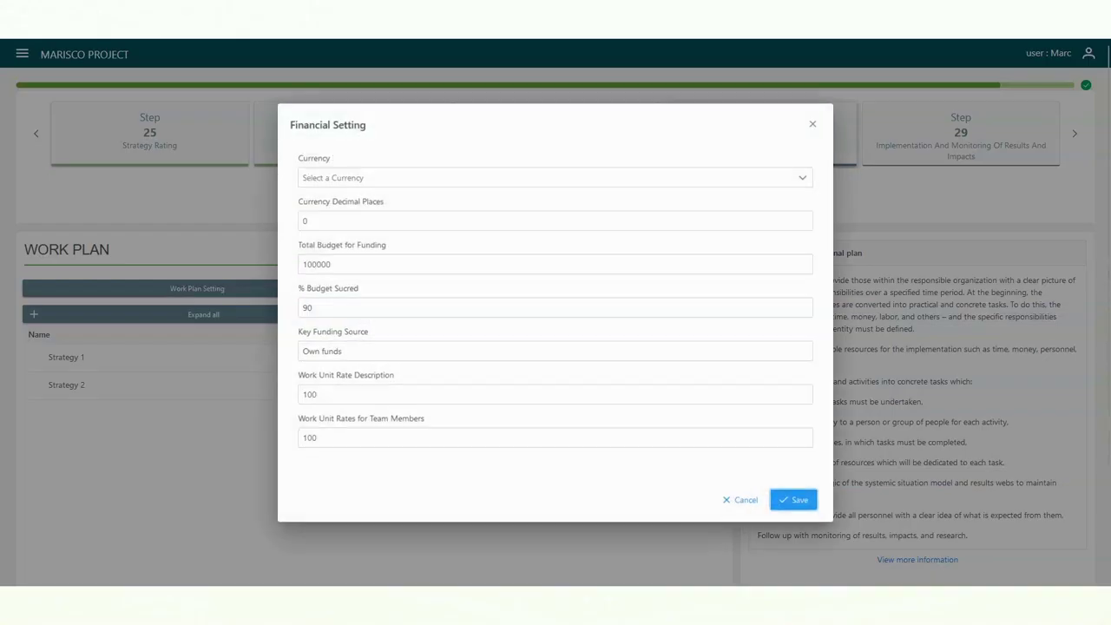
# Review the budget, funding source and work unit rate fields in the financial settings and save them.
pyautogui.click(551, 288)
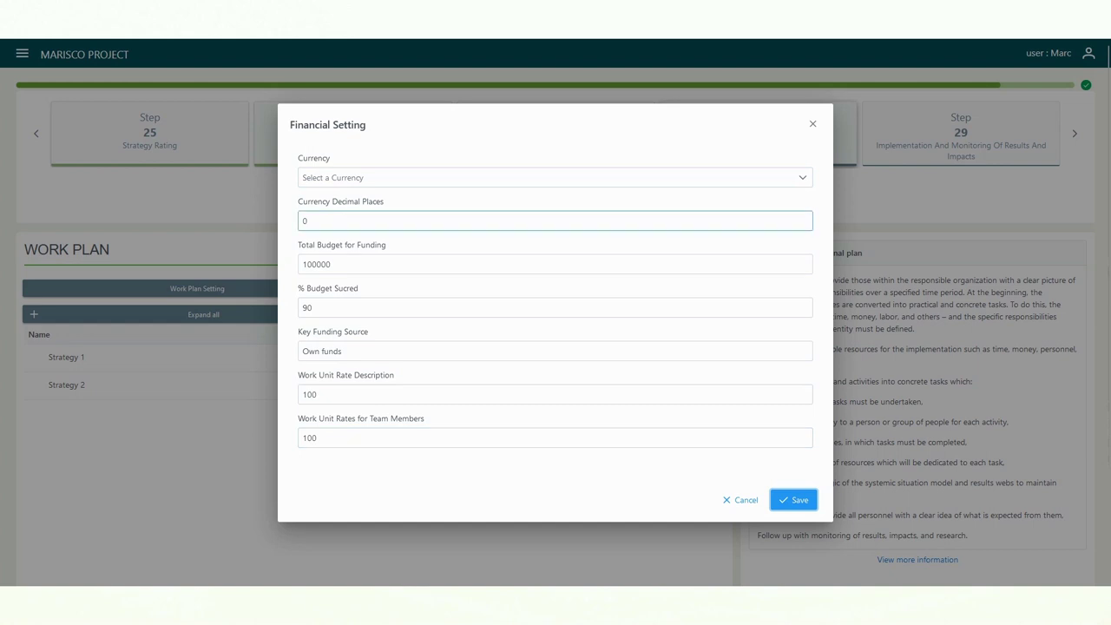
pyautogui.click(332, 264)
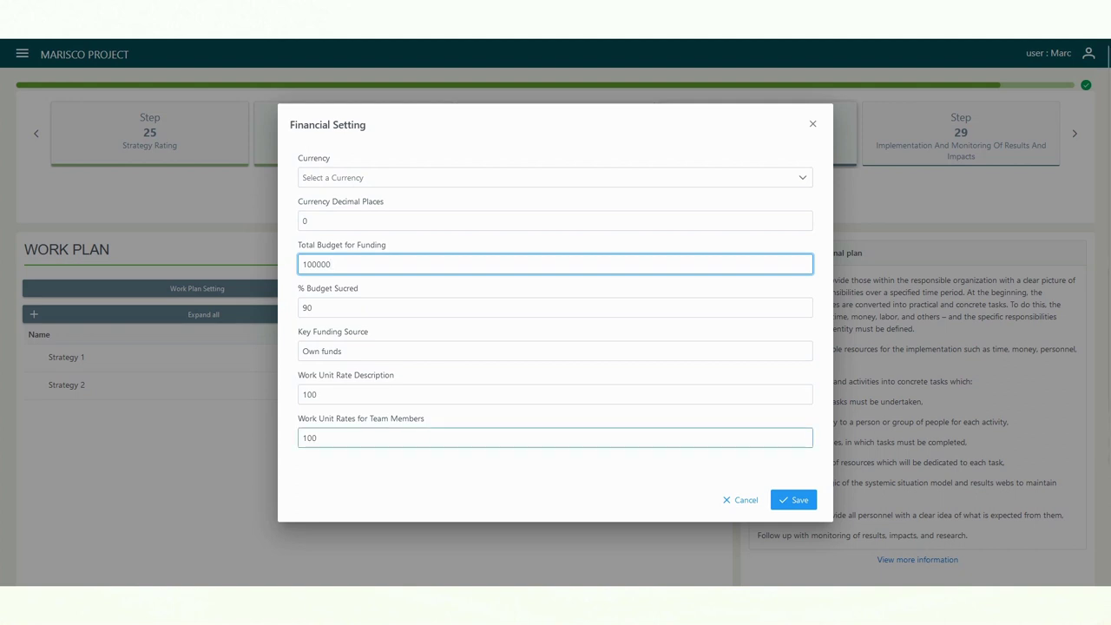
pyautogui.click(313, 307)
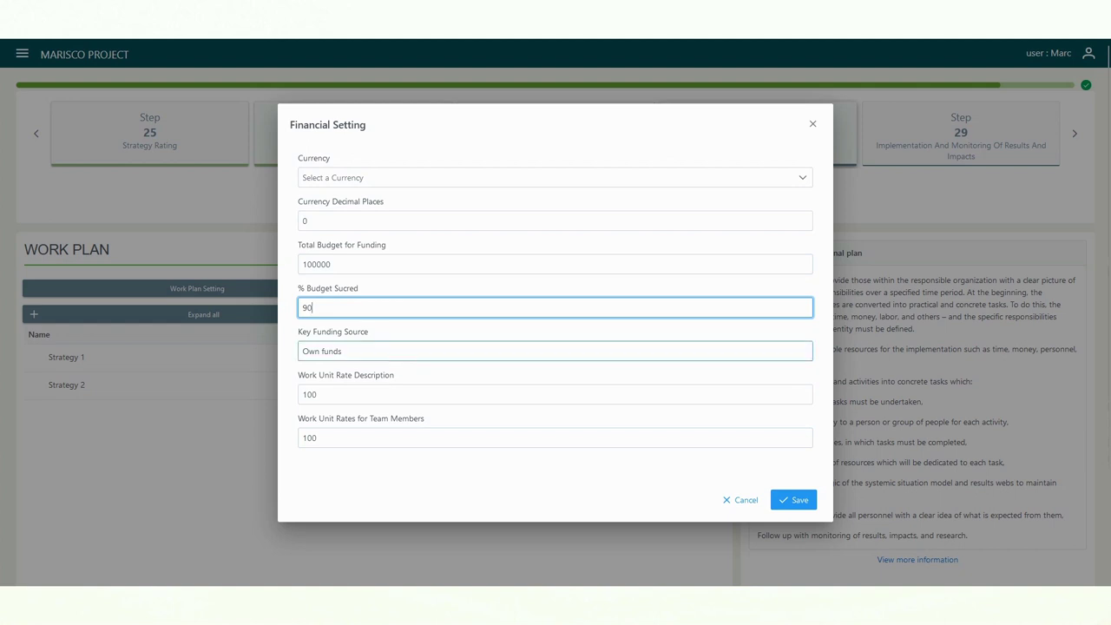
pyautogui.click(343, 351)
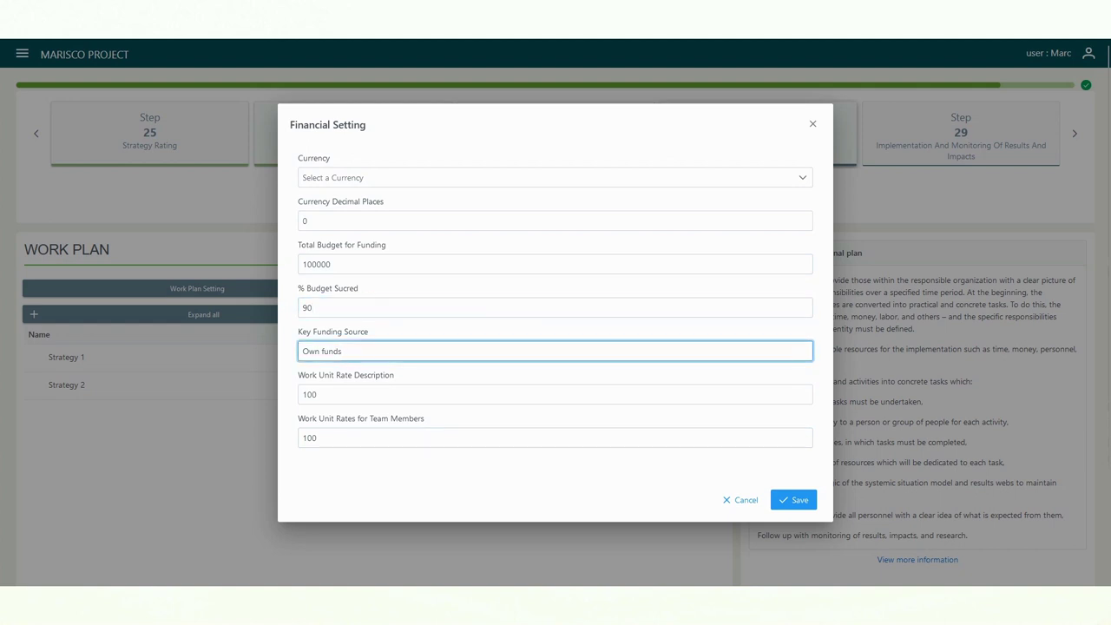
pyautogui.click(319, 394)
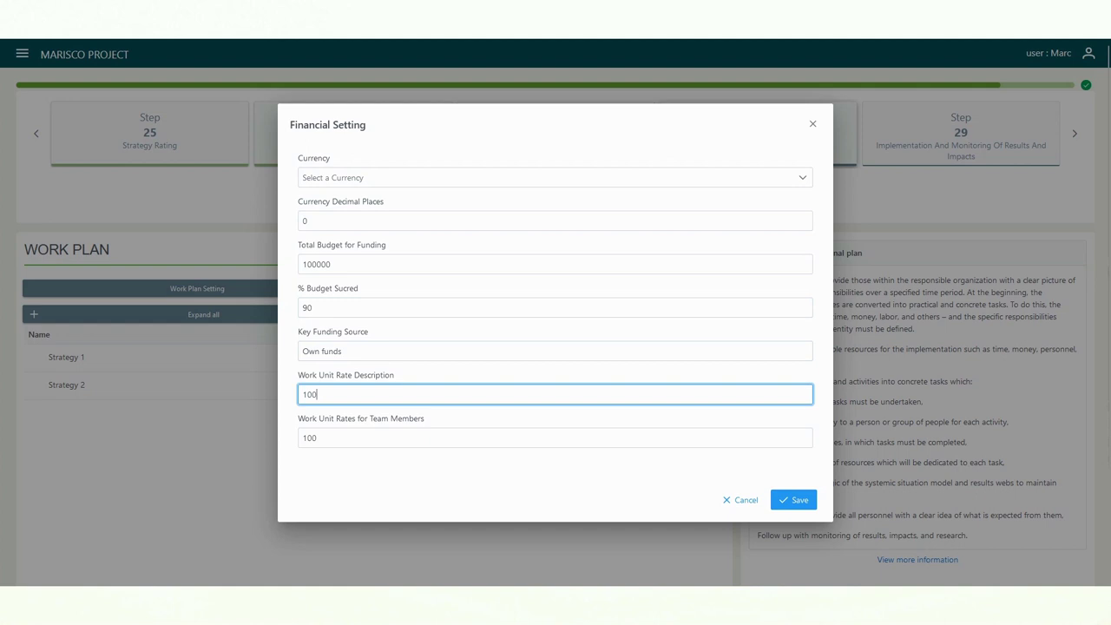
pyautogui.click(319, 437)
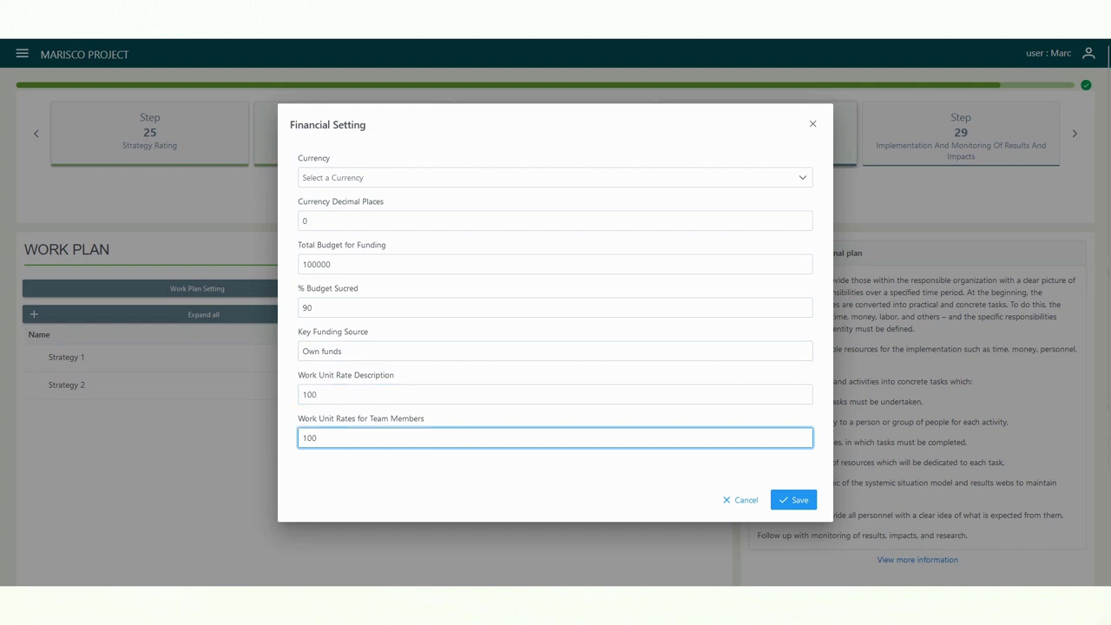
pyautogui.click(793, 500)
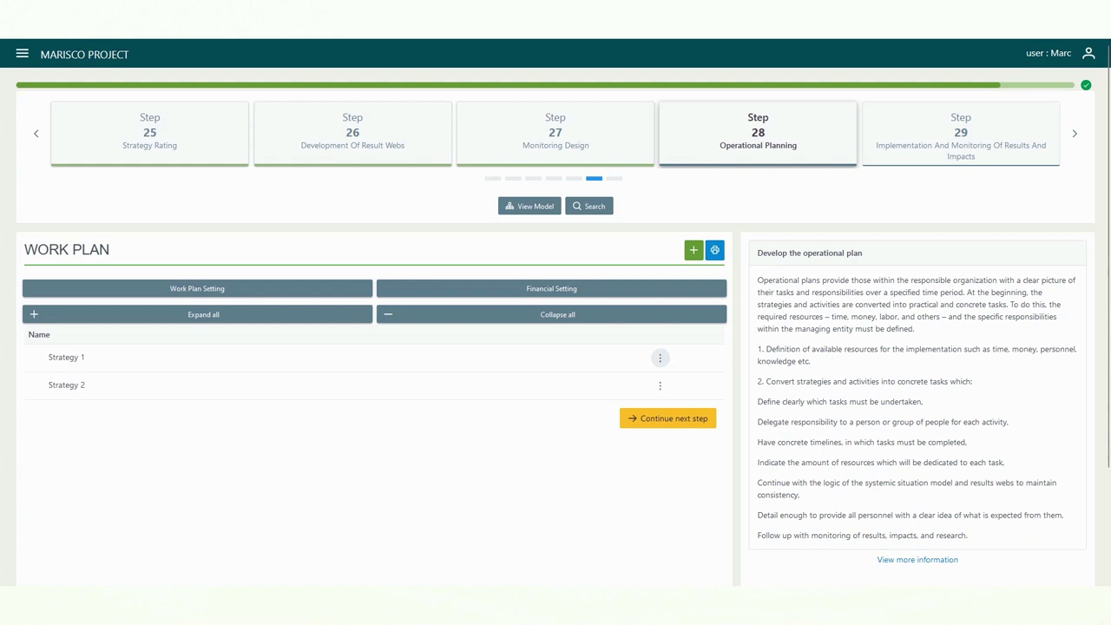
# Edit Strategy 1 to connect it to the listed team member and save the strategy.
pyautogui.click(659, 358)
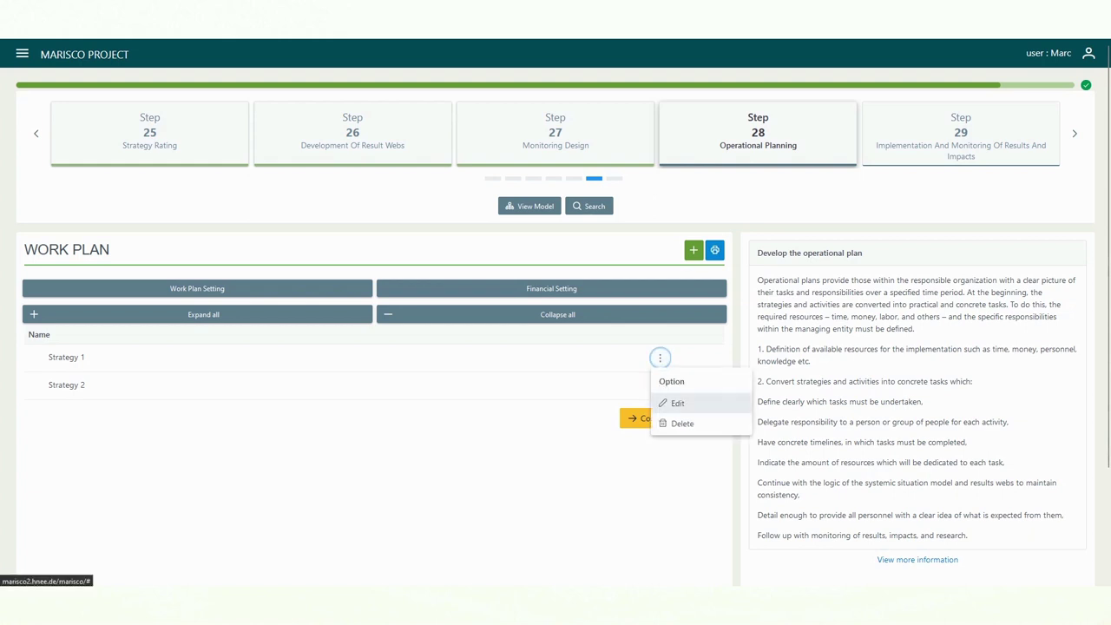
pyautogui.click(673, 403)
pyautogui.scroll(-2, 555, 347)
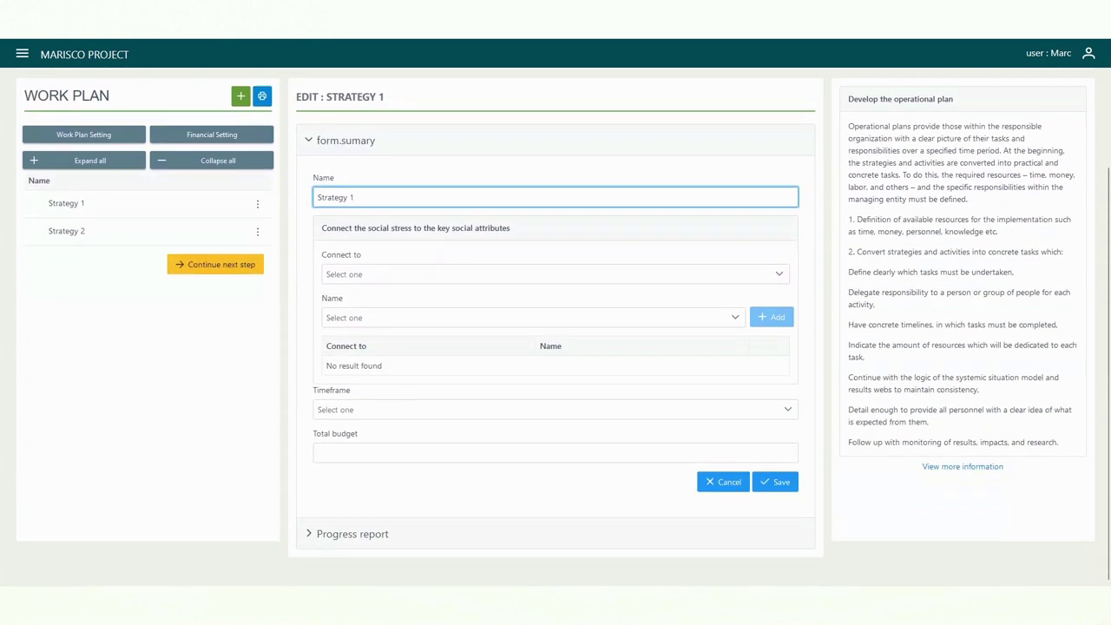
pyautogui.click(555, 274)
pyautogui.click(555, 298)
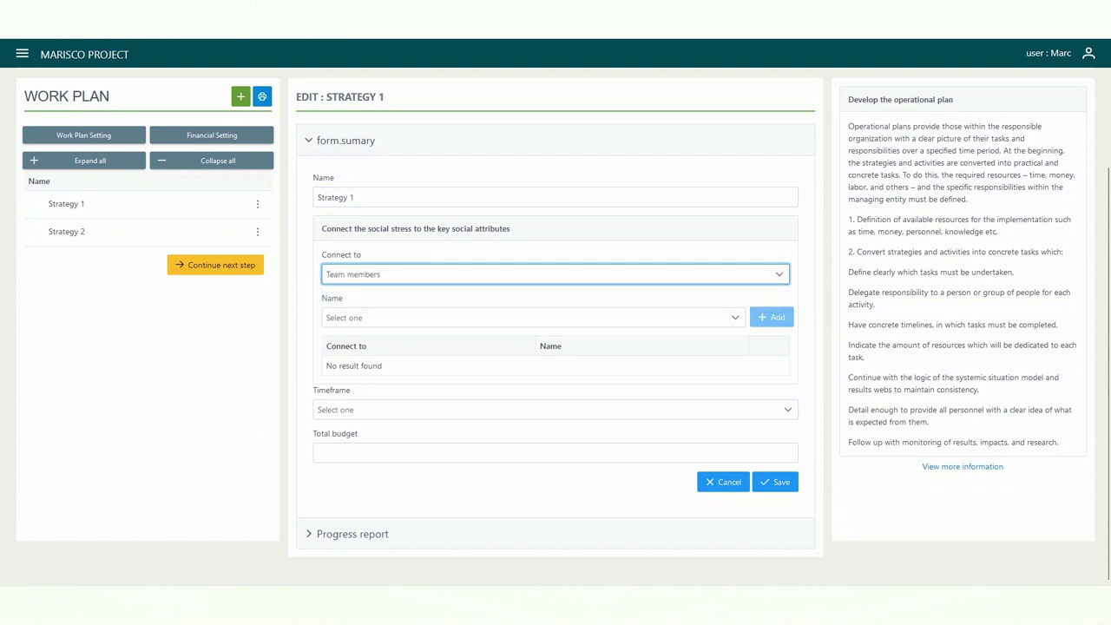
pyautogui.click(533, 317)
pyautogui.click(532, 341)
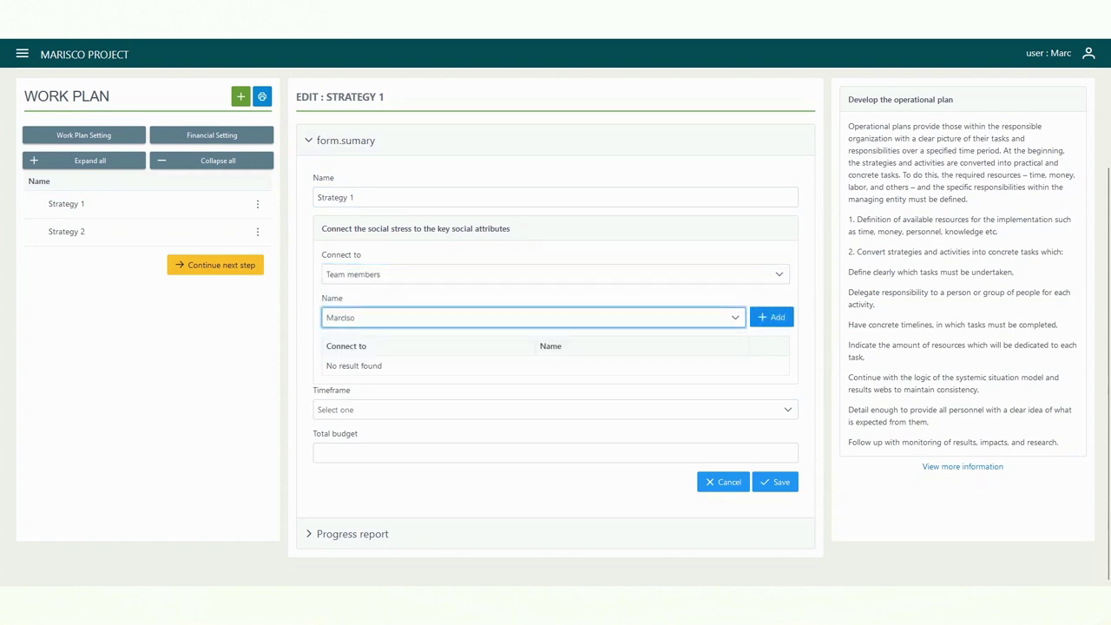
pyautogui.click(771, 317)
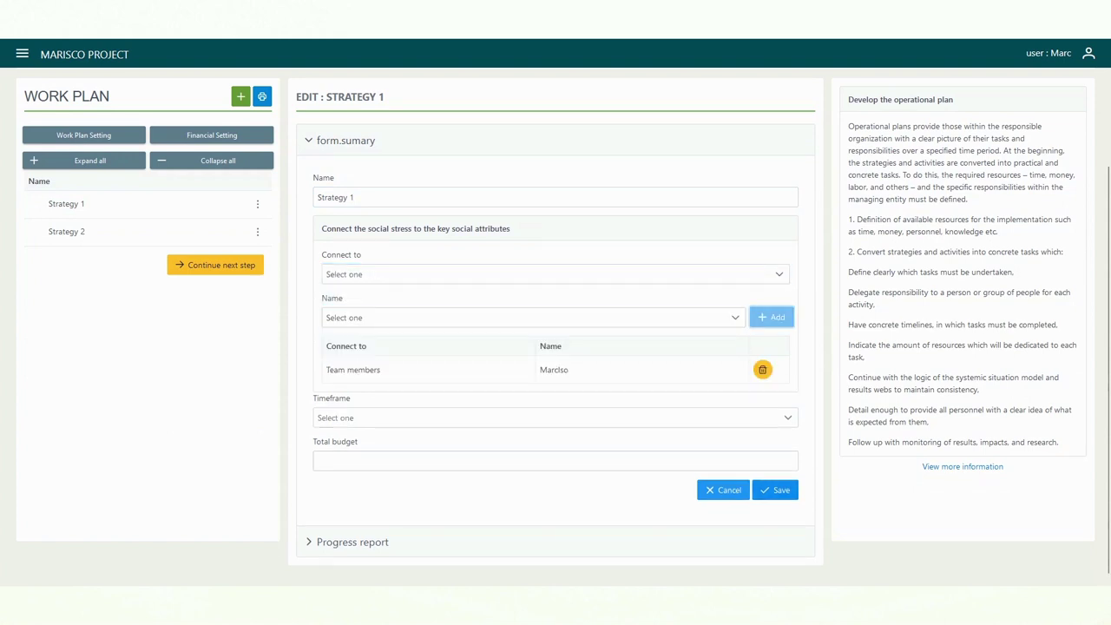
pyautogui.click(775, 490)
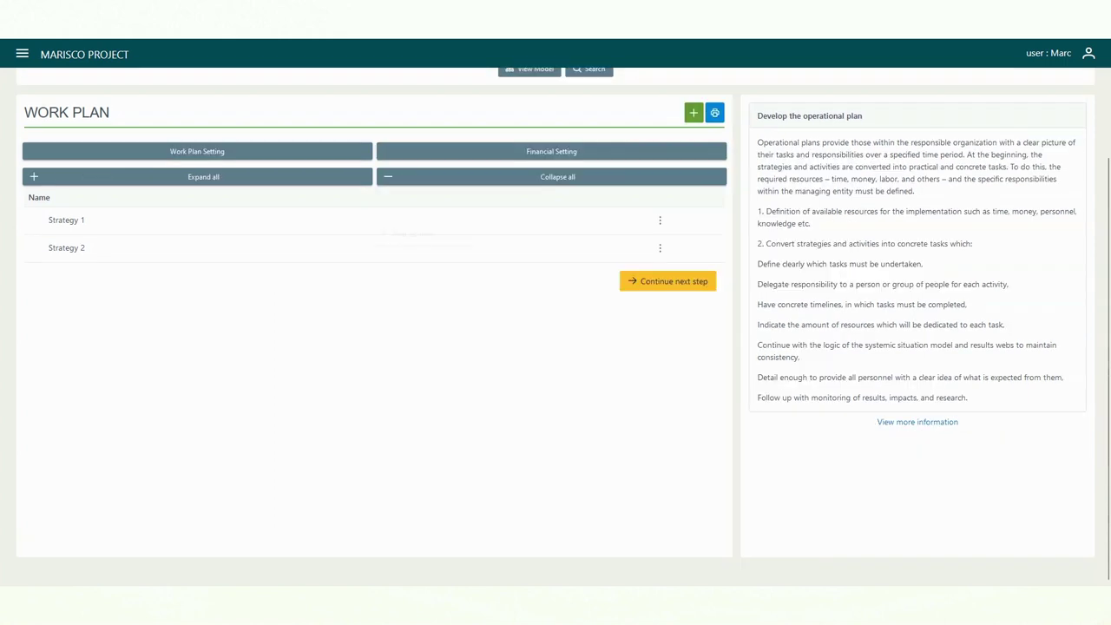
# Add a new activity under Strategy 1 and name it Activity 1.
pyautogui.click(407, 232)
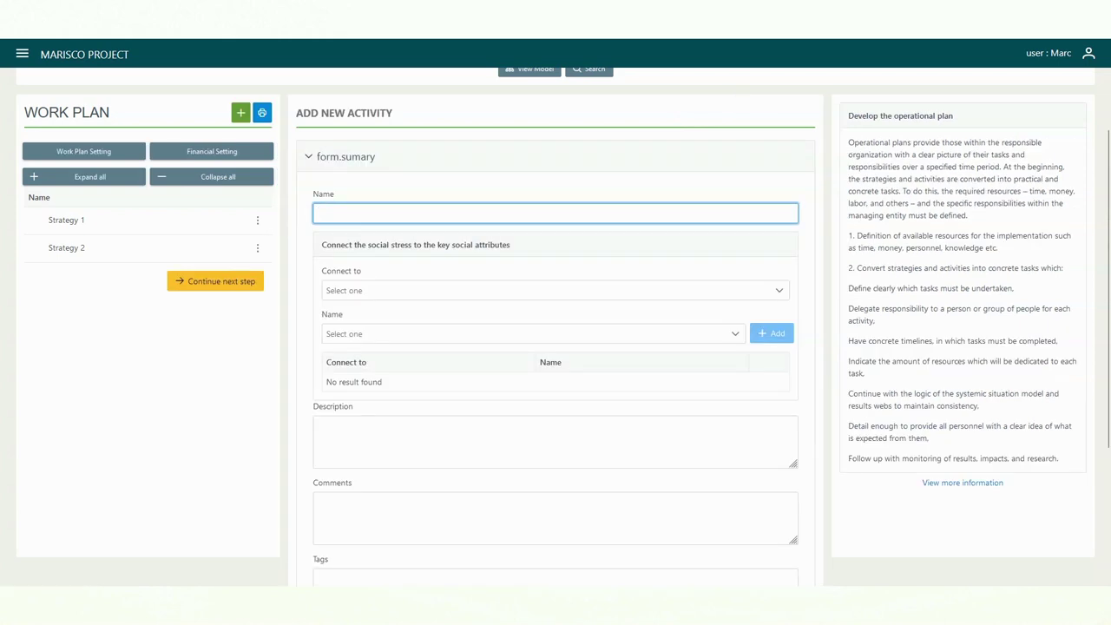
pyautogui.write('a')
pyautogui.press('BackSpace')
pyautogui.write('Activ')
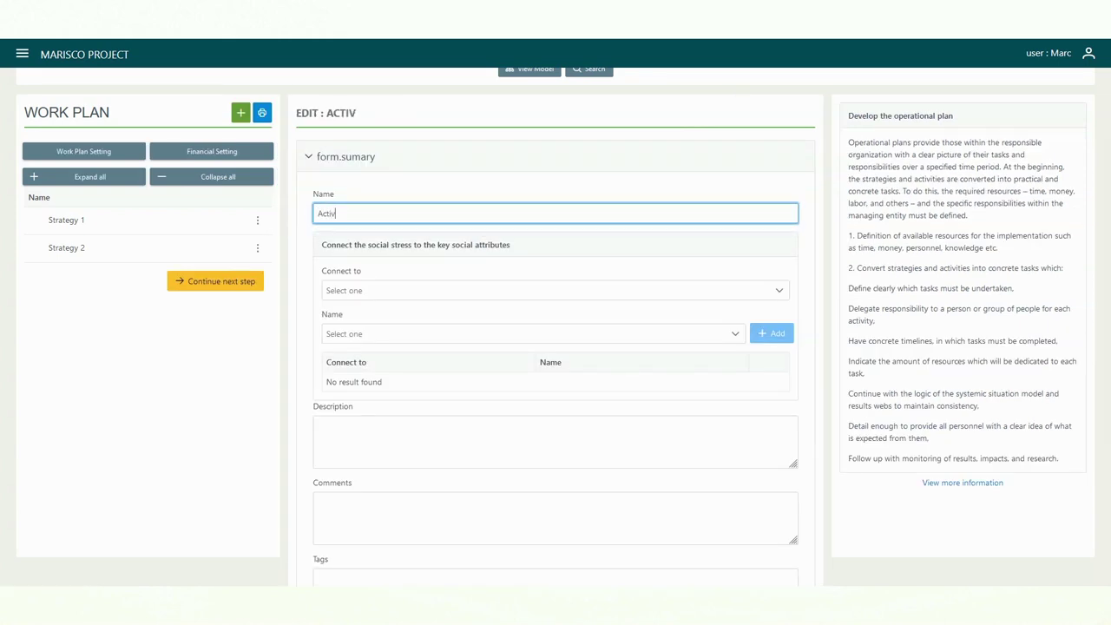
pyautogui.write('ity 1')
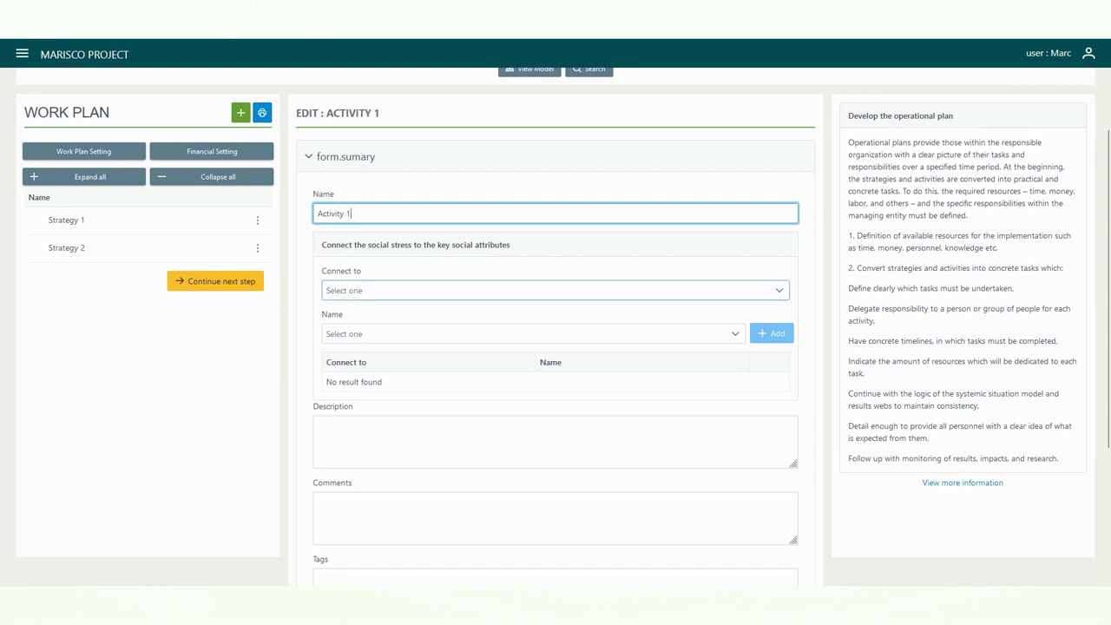
# Set the new activity's connection type to Team members, leave its description, comments and tags empty, and save it.
pyautogui.click(555, 291)
pyautogui.press('Return')
pyautogui.press('Tab')
pyautogui.press('Tab')
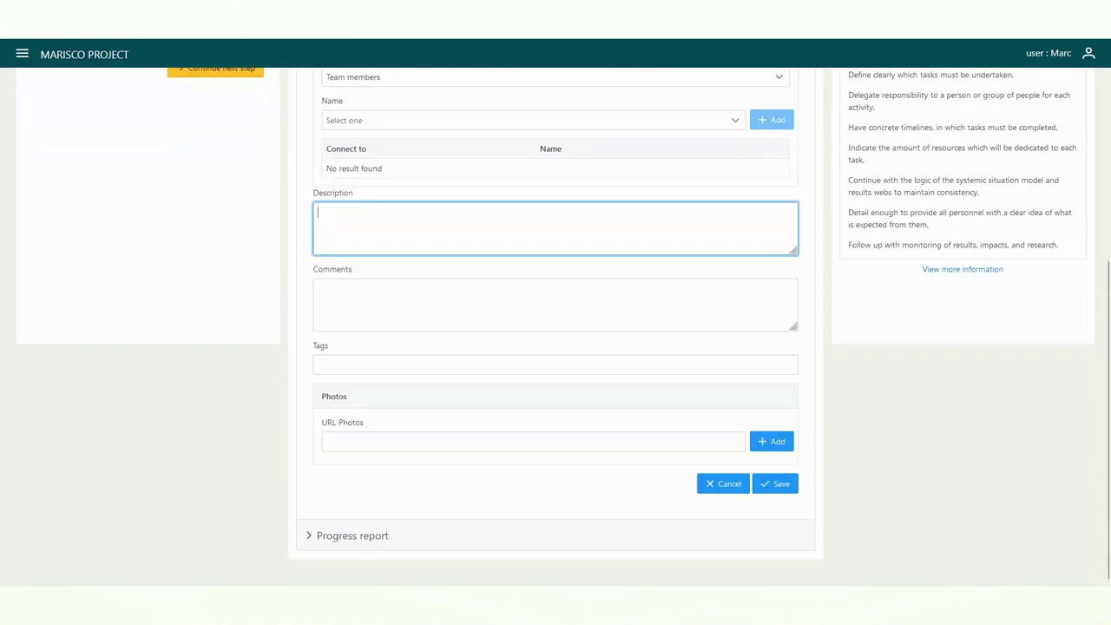
pyautogui.press('Tab')
pyautogui.click(555, 363)
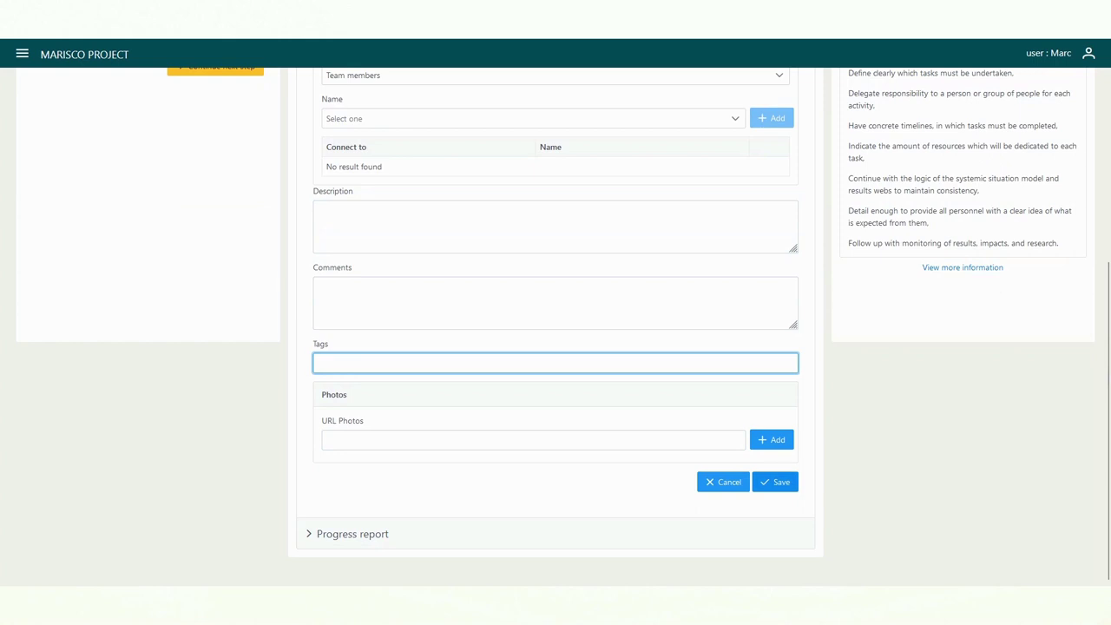
pyautogui.click(775, 482)
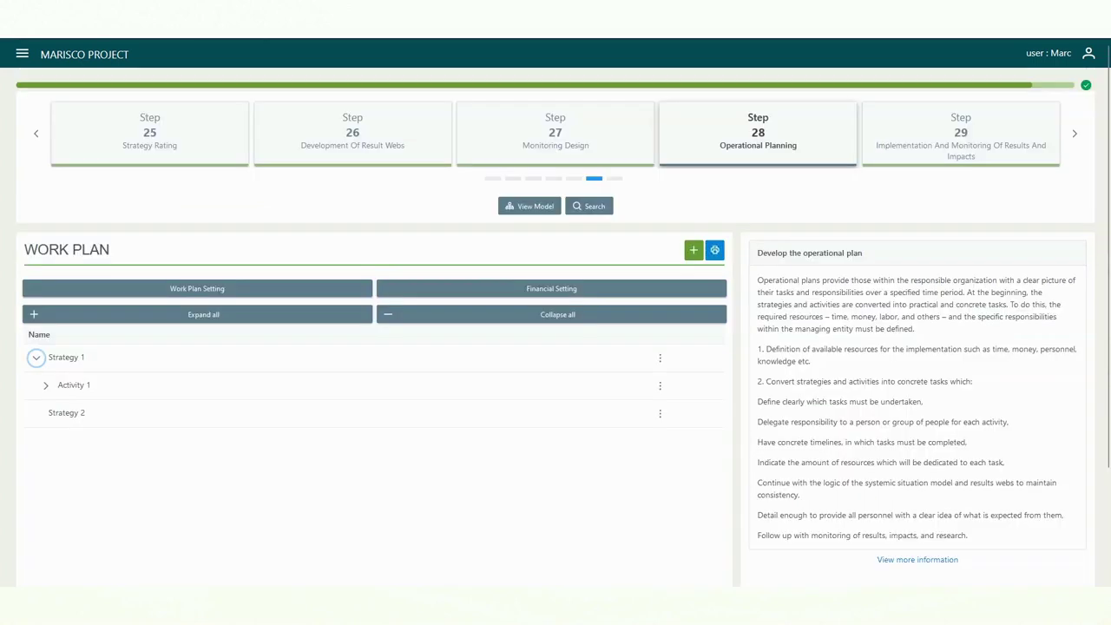
# Add a new task under Activity 1 and name it Task 1.
pyautogui.rightClick(246, 389)
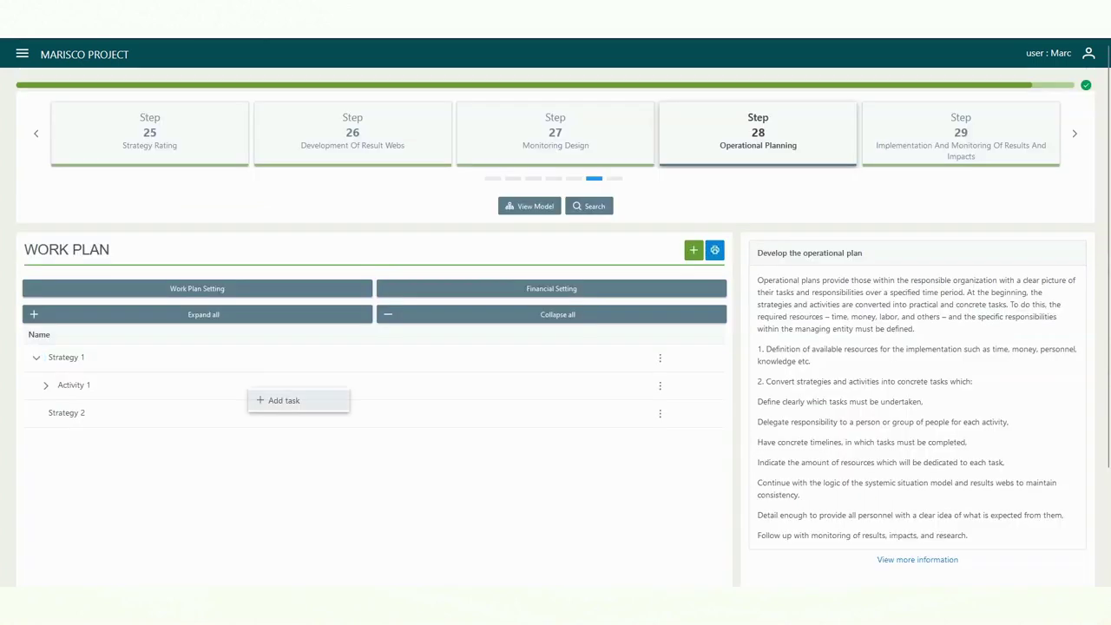
pyautogui.click(279, 400)
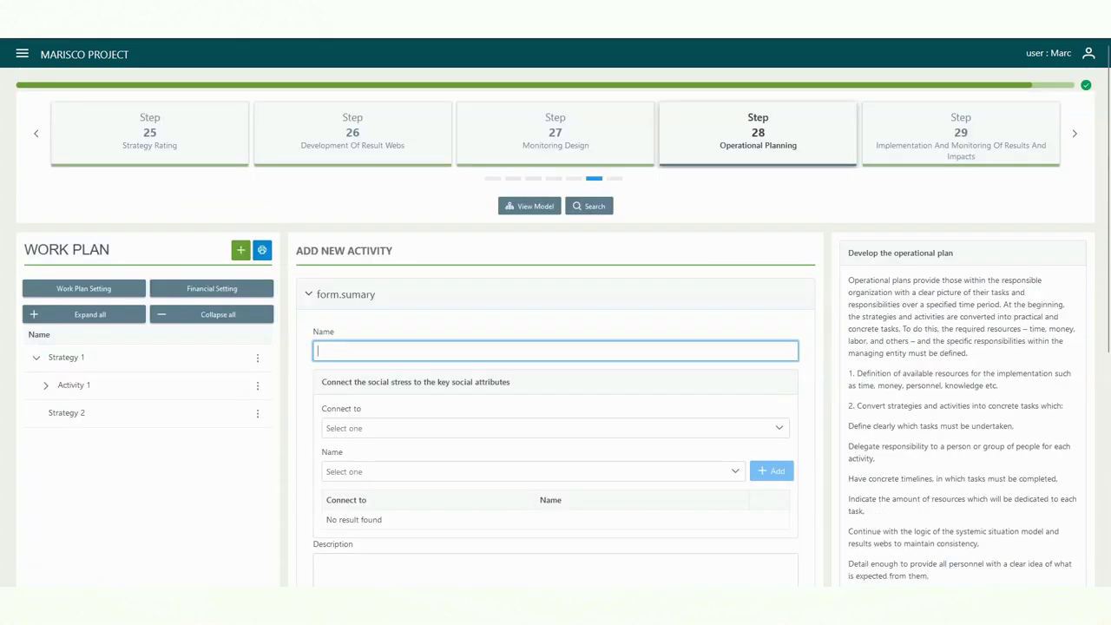
pyautogui.write('Task 1')
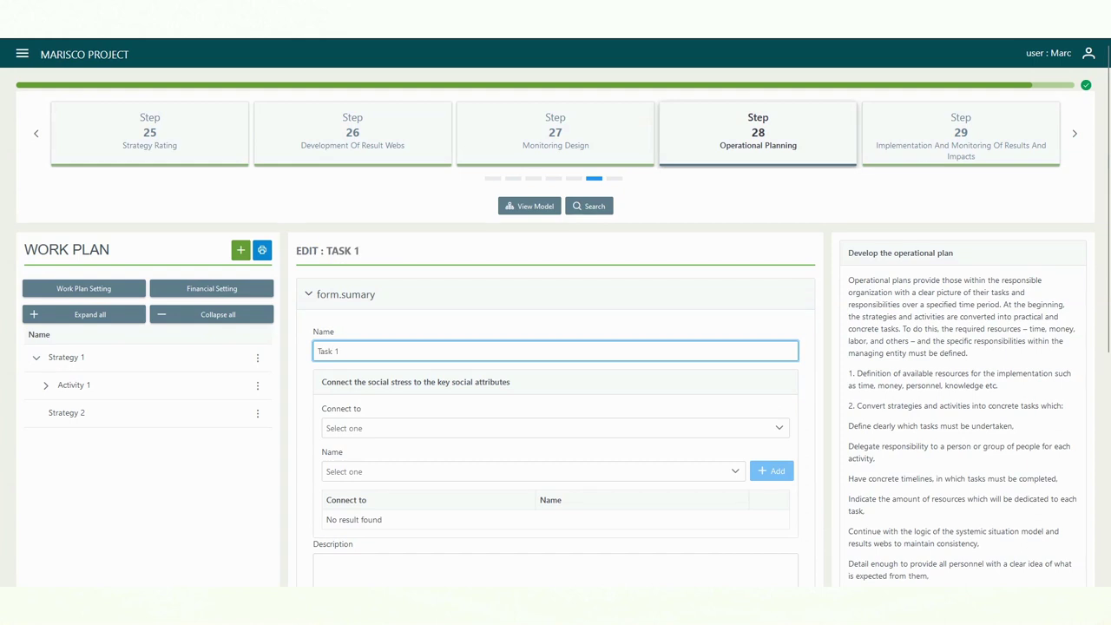
# Check Task 1's description, comments, tags, photo and expenses sections without filling them in, and save the task.
pyautogui.scroll(-4, 555, 347)
pyautogui.click(555, 345)
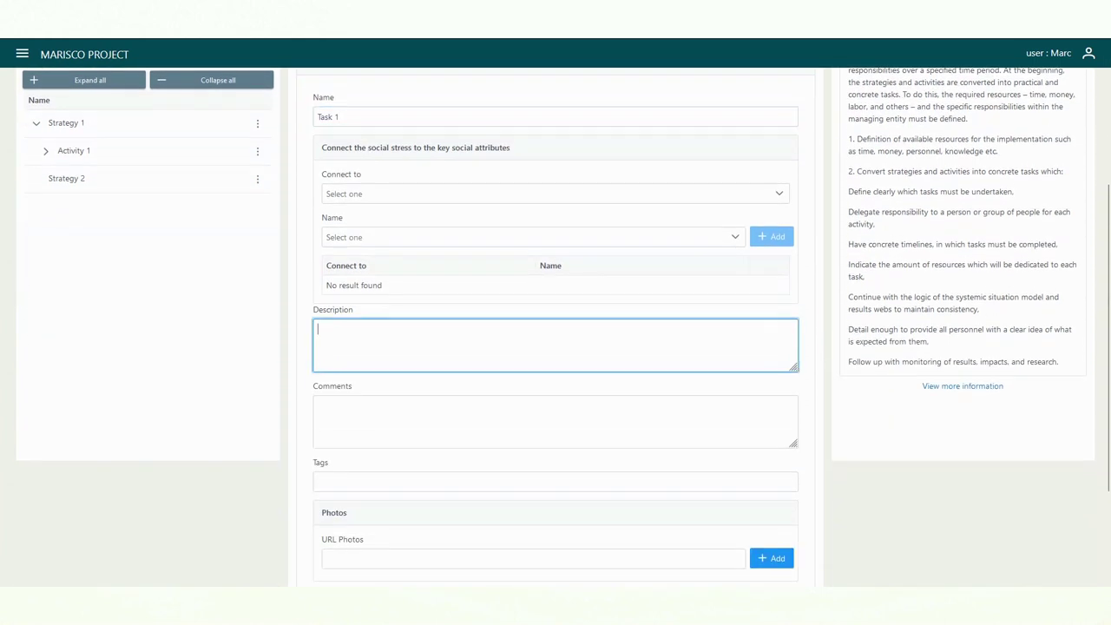
pyautogui.click(555, 421)
pyautogui.press('Tab')
pyautogui.scroll(-2, 555, 325)
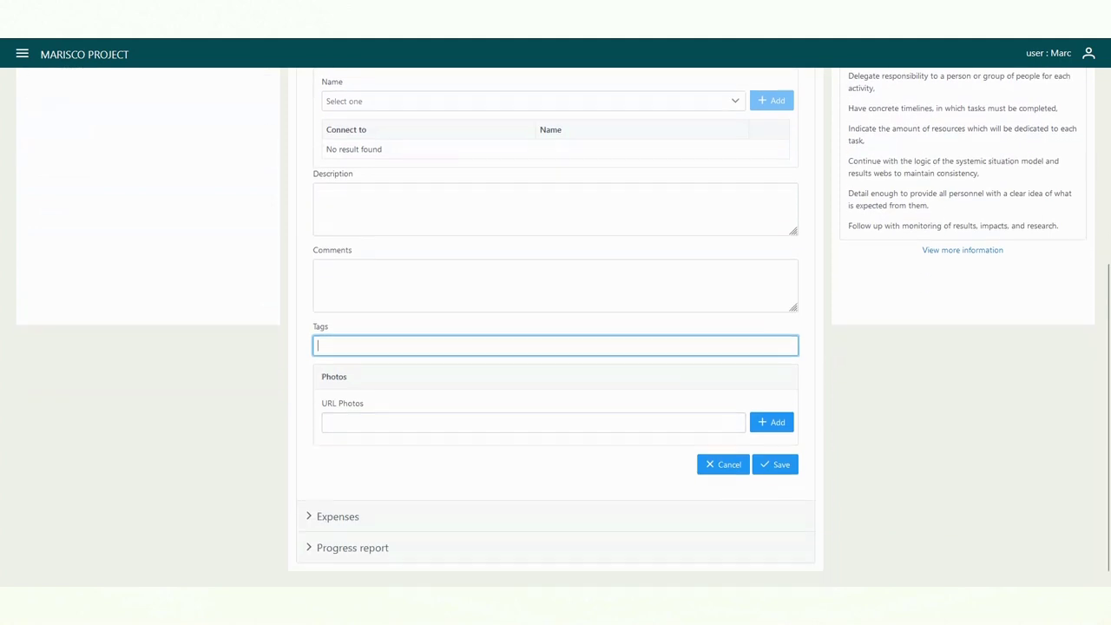
pyautogui.press('Tab')
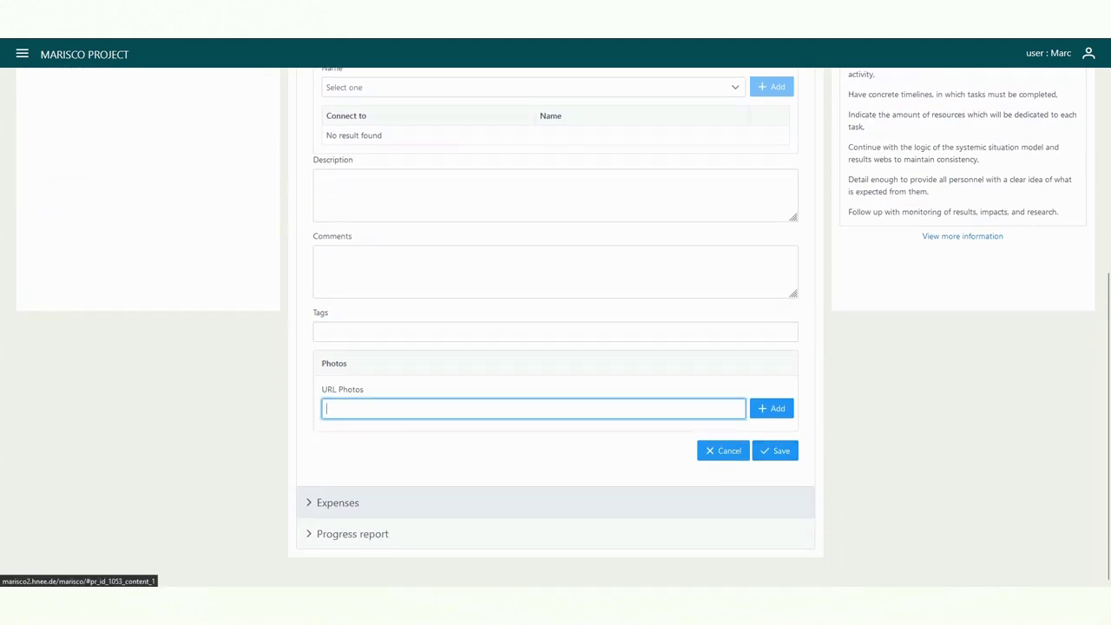
pyautogui.click(343, 503)
pyautogui.click(345, 157)
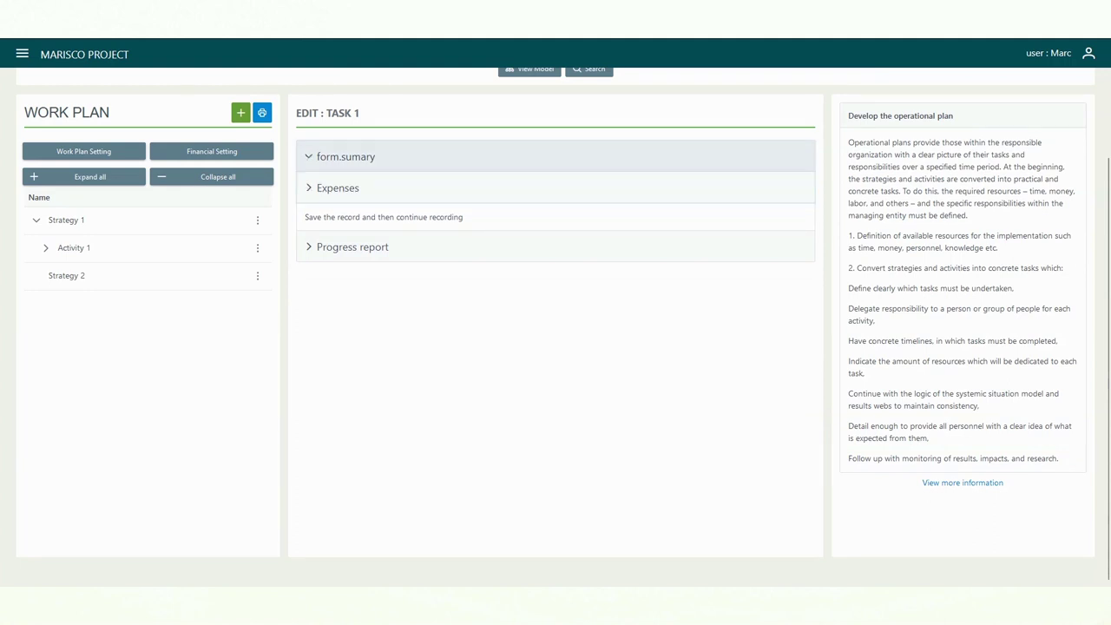
pyautogui.scroll(-3, 556, 300)
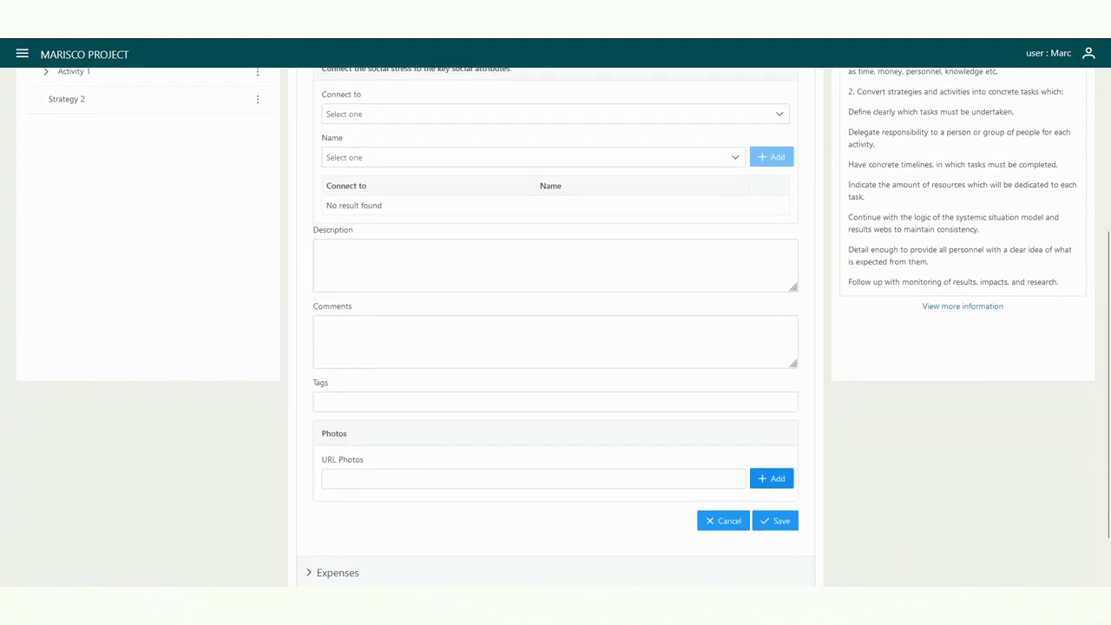
pyautogui.click(775, 519)
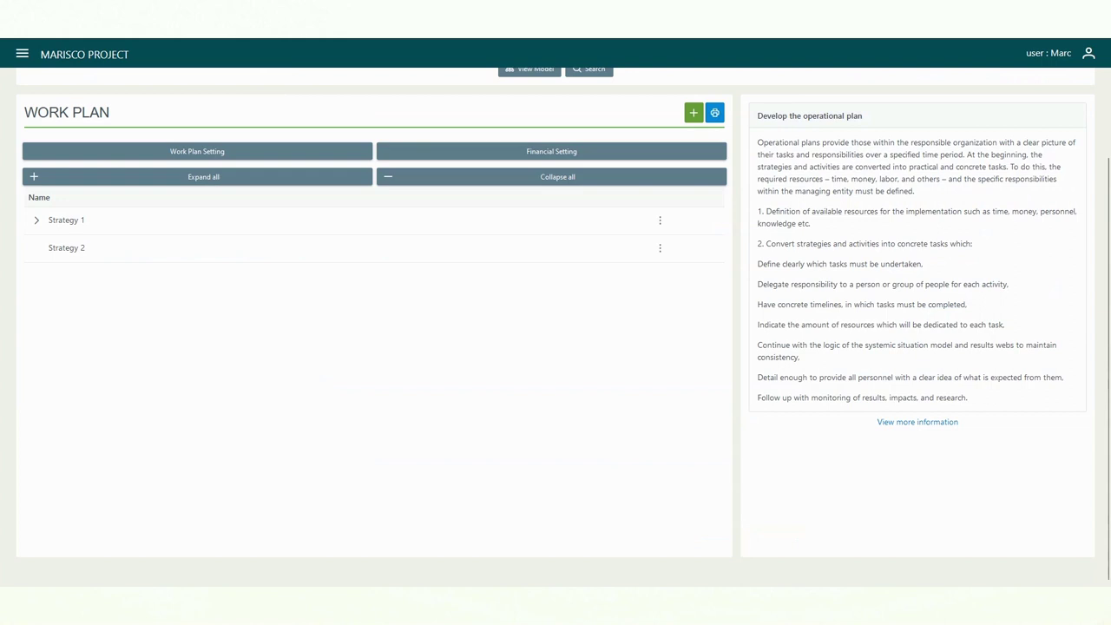
# Expand the entire work plan hierarchy to view its activities and tasks, and collapse it again.
pyautogui.click(295, 176)
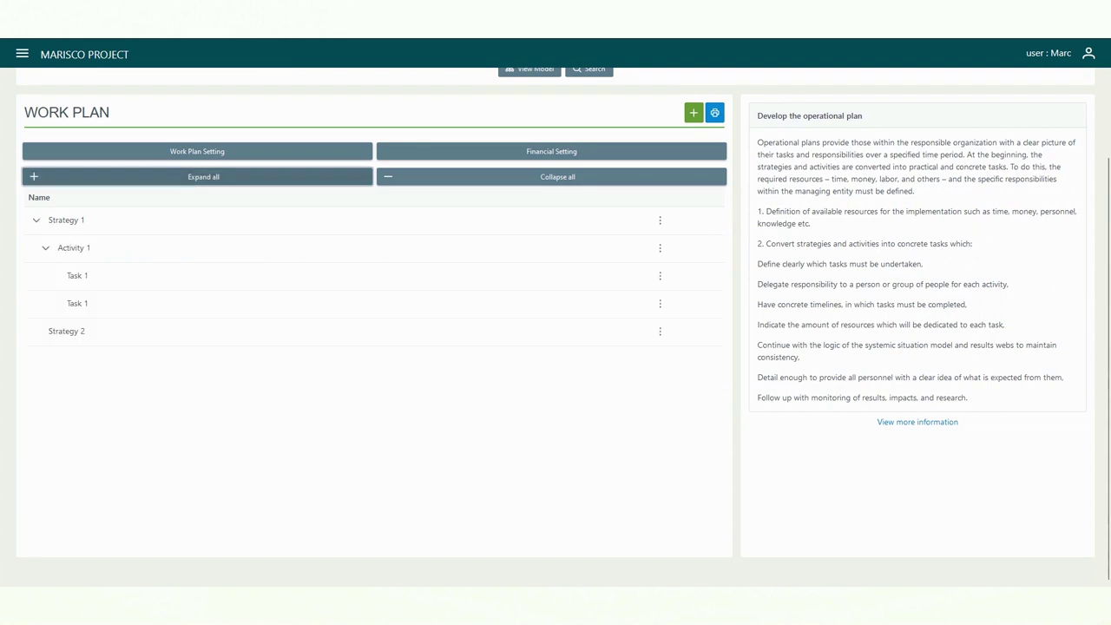
pyautogui.click(551, 176)
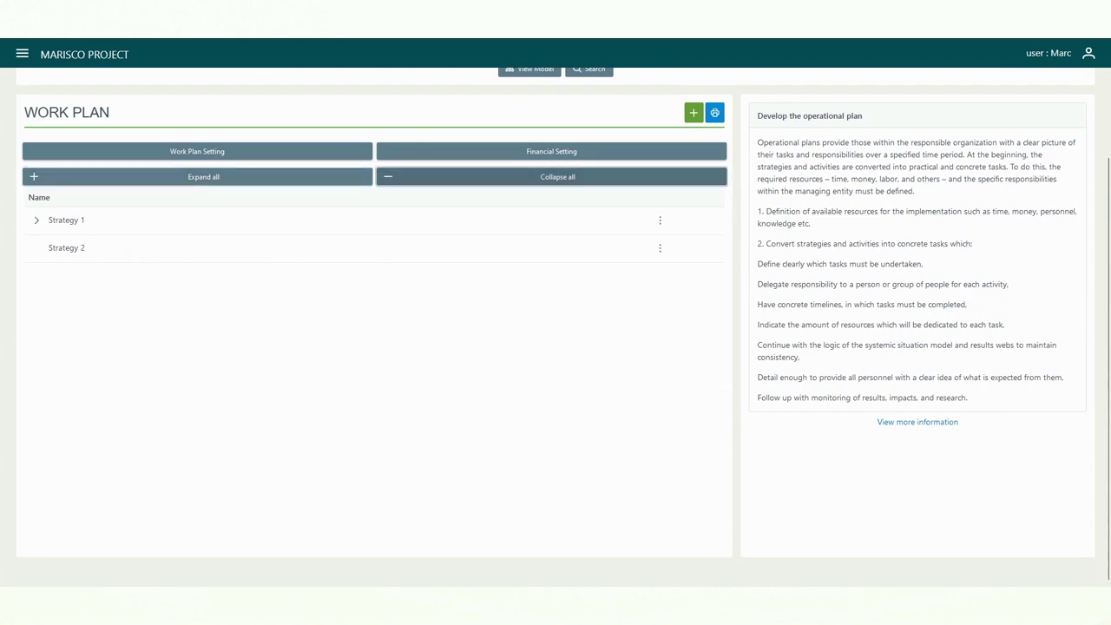
# Edit Strategy 1 in the work plan, setting its timeframe to Entire project duration and its total budget to 1000.
pyautogui.scroll(2, 555, 312)
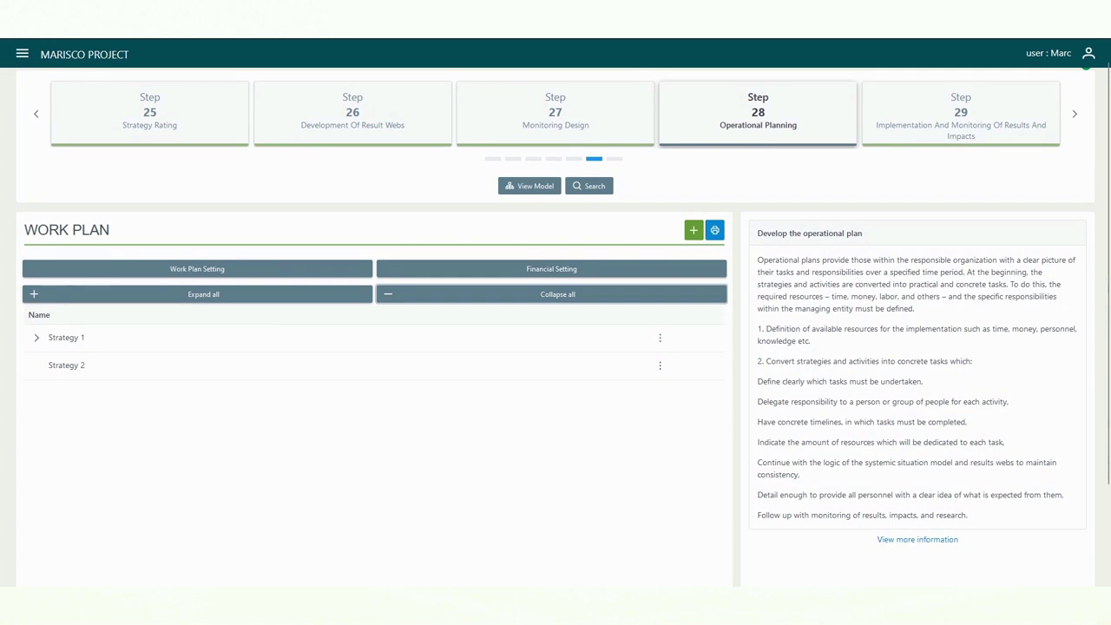
pyautogui.click(660, 337)
pyautogui.click(681, 382)
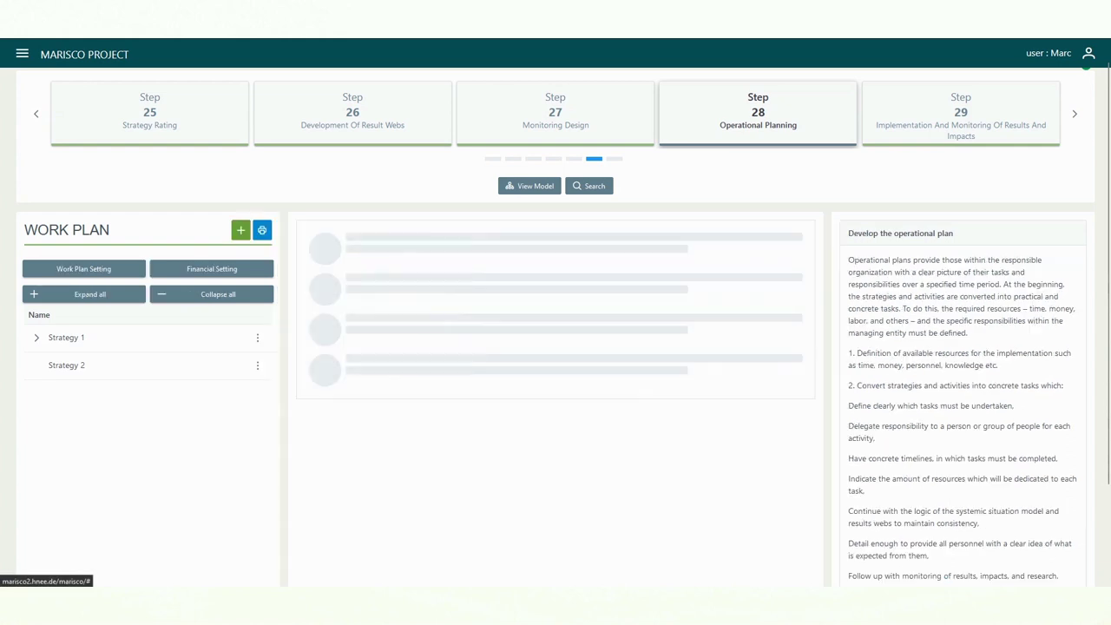
pyautogui.scroll(-3, 555, 390)
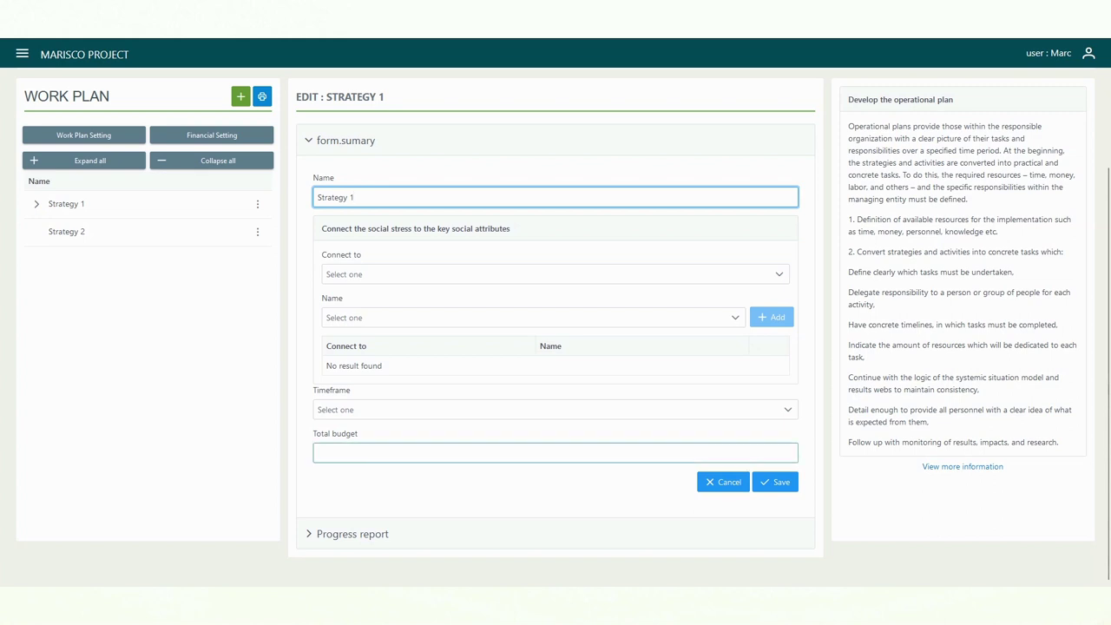
pyautogui.click(556, 409)
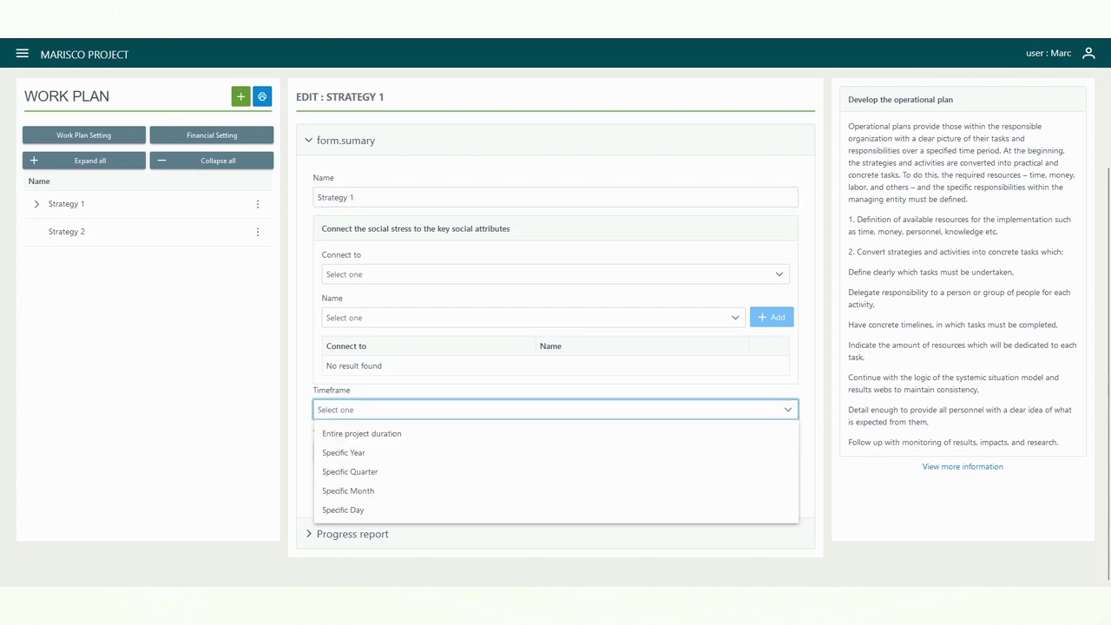
pyautogui.click(555, 434)
pyautogui.click(556, 453)
pyautogui.write('1000')
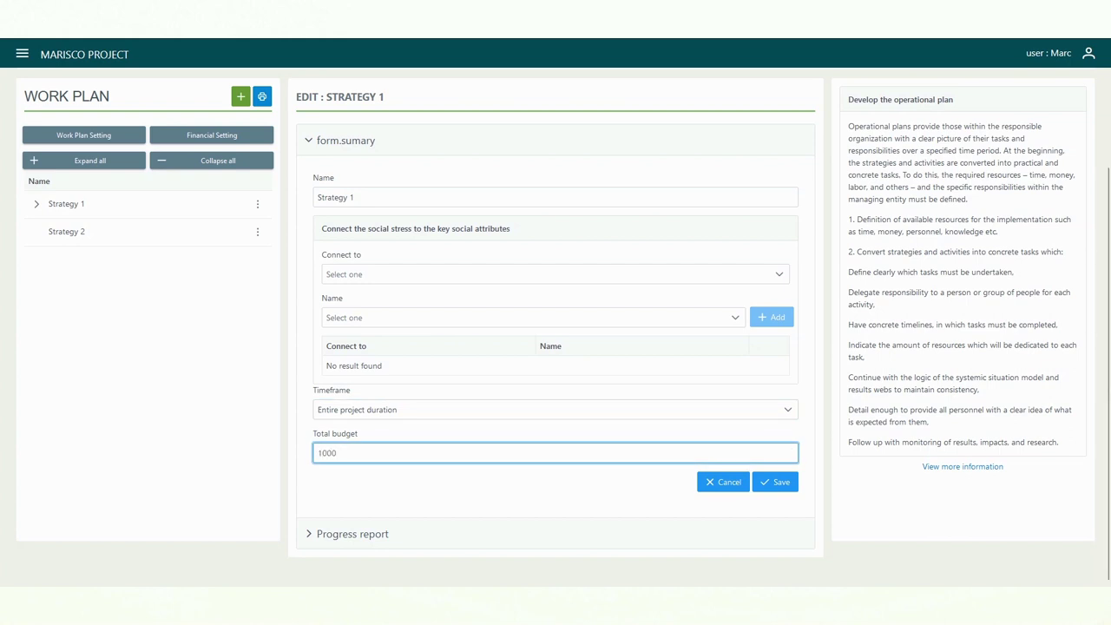
pyautogui.press('Tab')
pyautogui.press('Return')
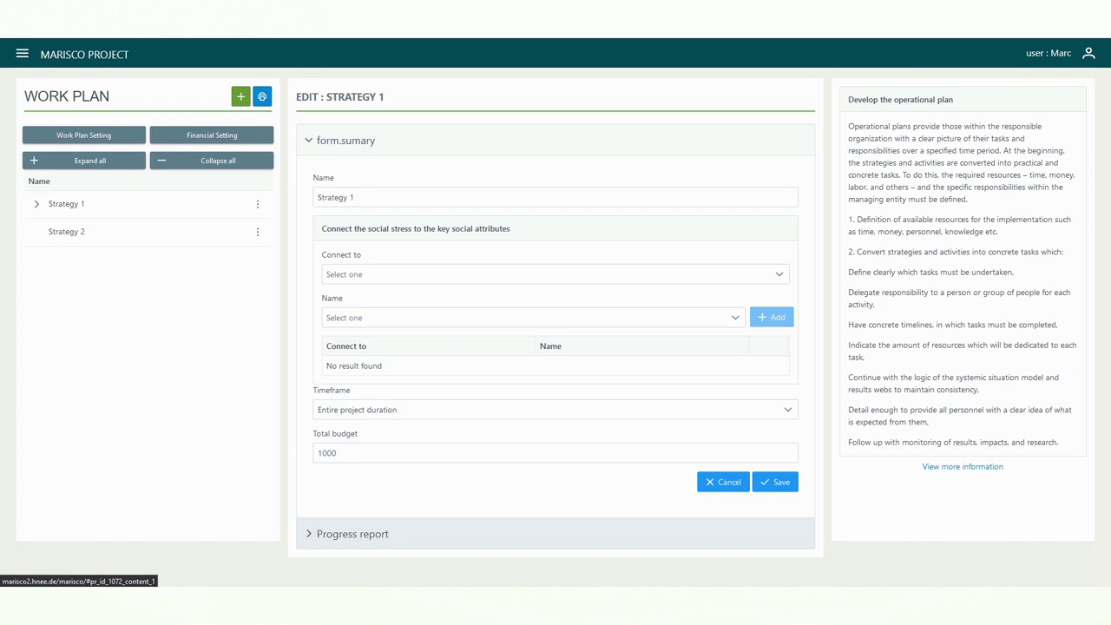
# Add and save a progress report for Strategy 1 dated 2023-01-30 with the status "Scheduled for Future Implementation: not yet started".
pyautogui.click(352, 534)
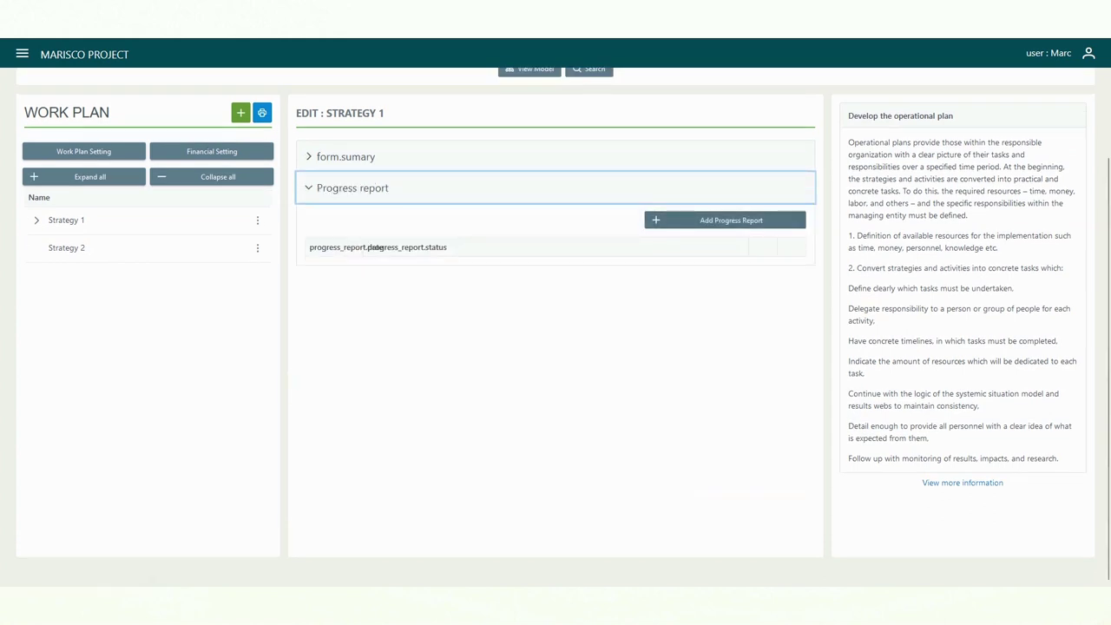
pyautogui.click(725, 219)
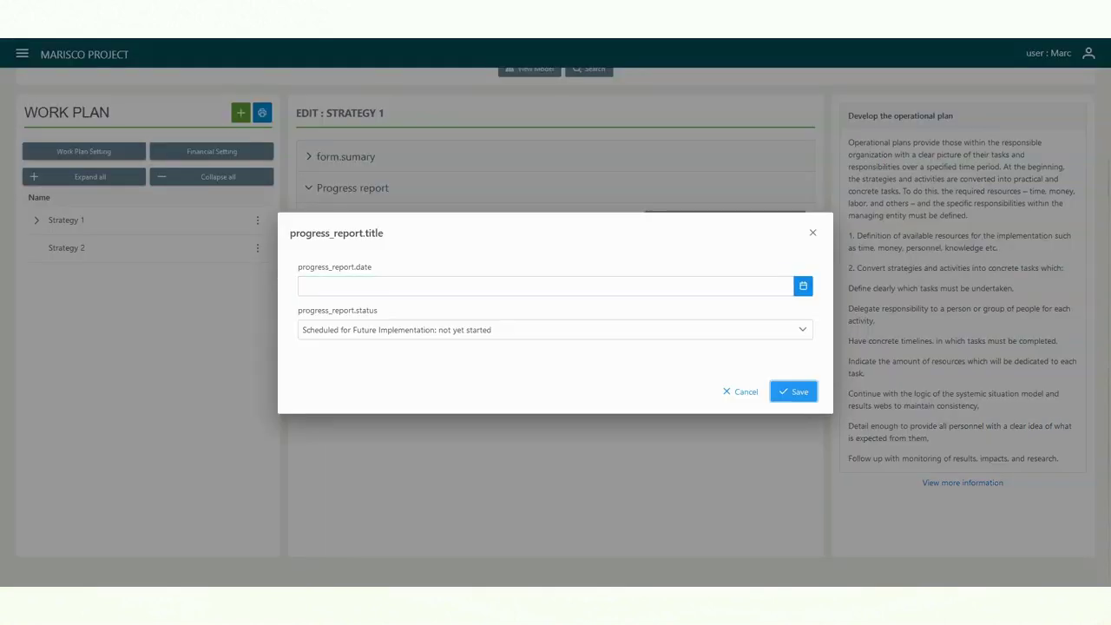
pyautogui.click(802, 286)
pyautogui.click(344, 475)
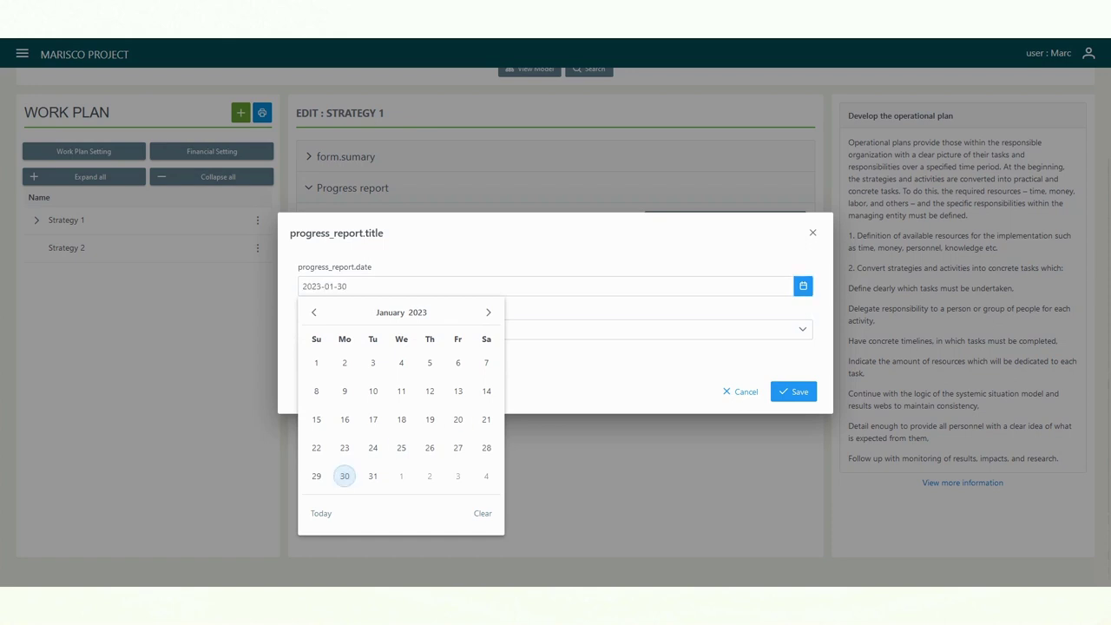
pyautogui.click(556, 330)
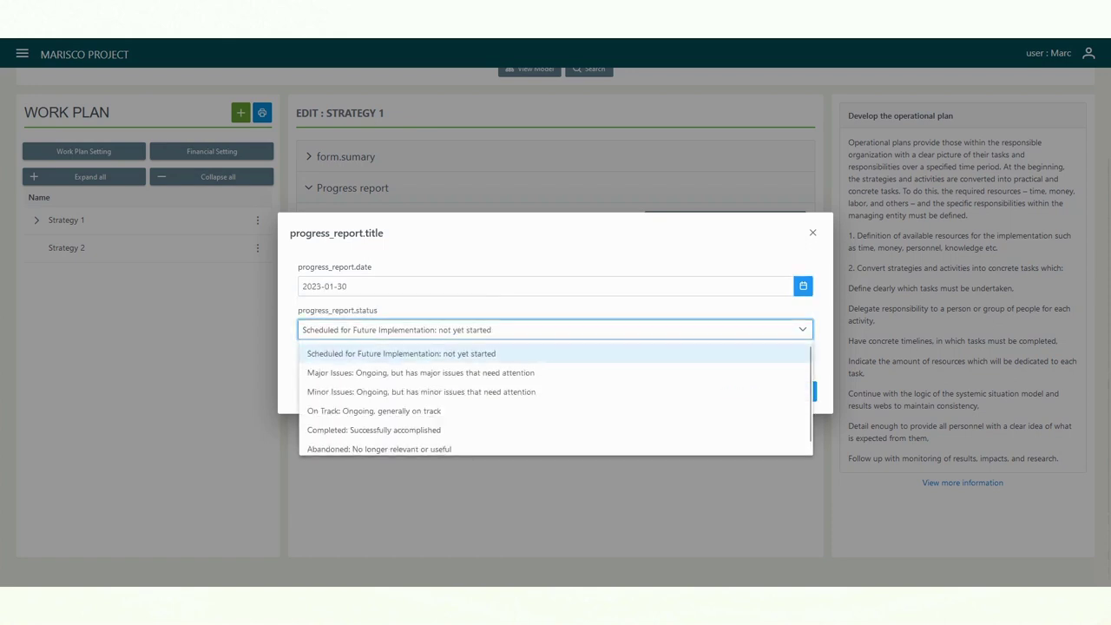
pyautogui.click(401, 353)
pyautogui.click(796, 392)
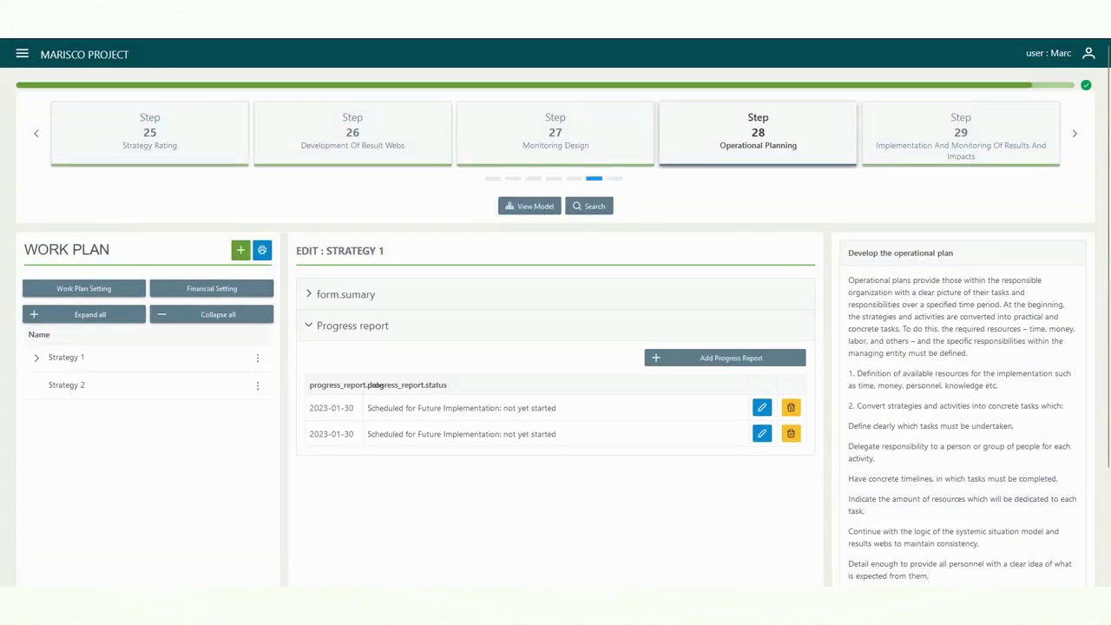
# Go to step 29, Implementation And Monitoring Of Results And Impacts.
pyautogui.click(961, 134)
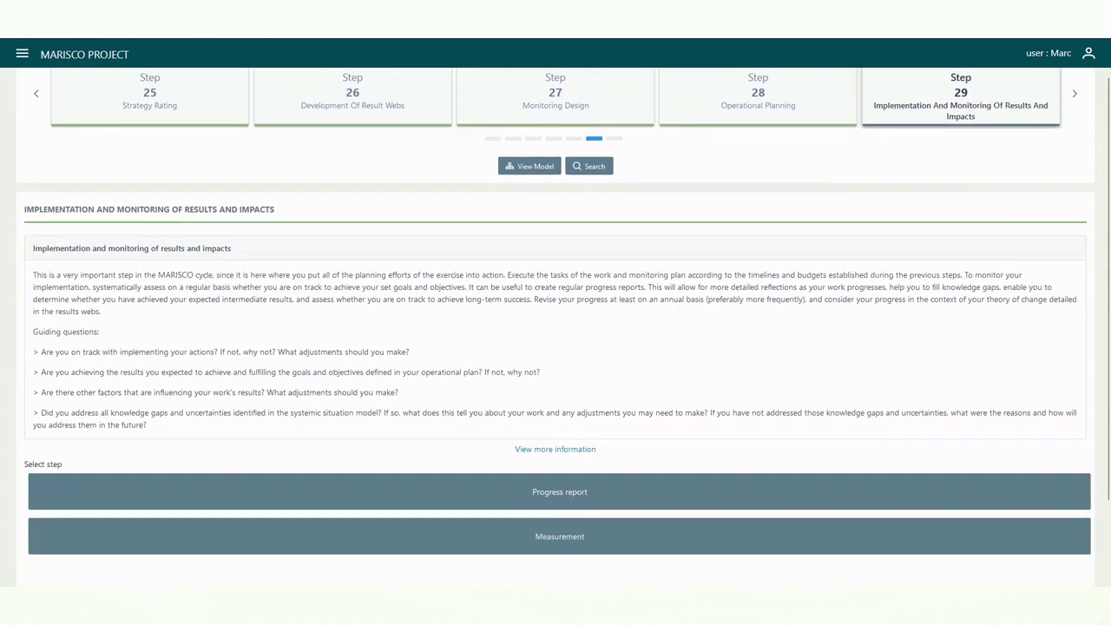